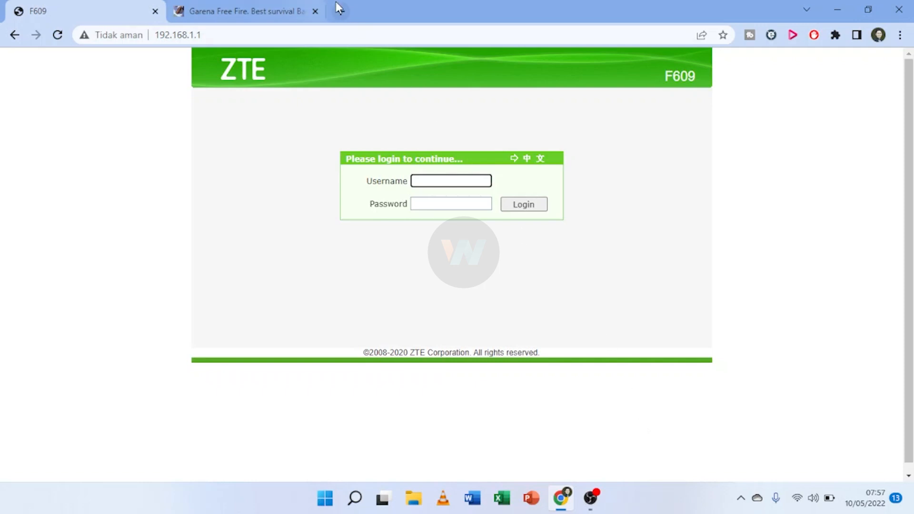
# Glance at the Garena Free Fire tab, return to the F609 login tab, and bring up Windows Quick Settings.
pyautogui.click(241, 10)
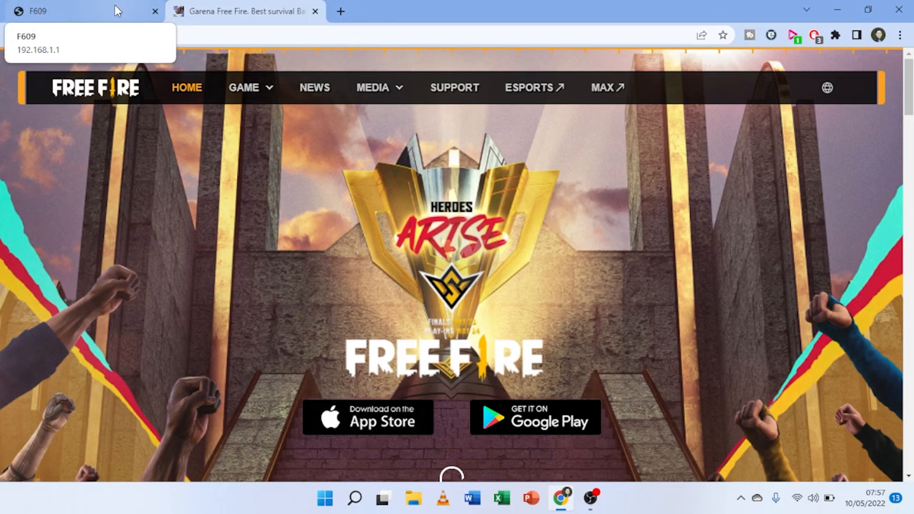
pyautogui.click(95, 3)
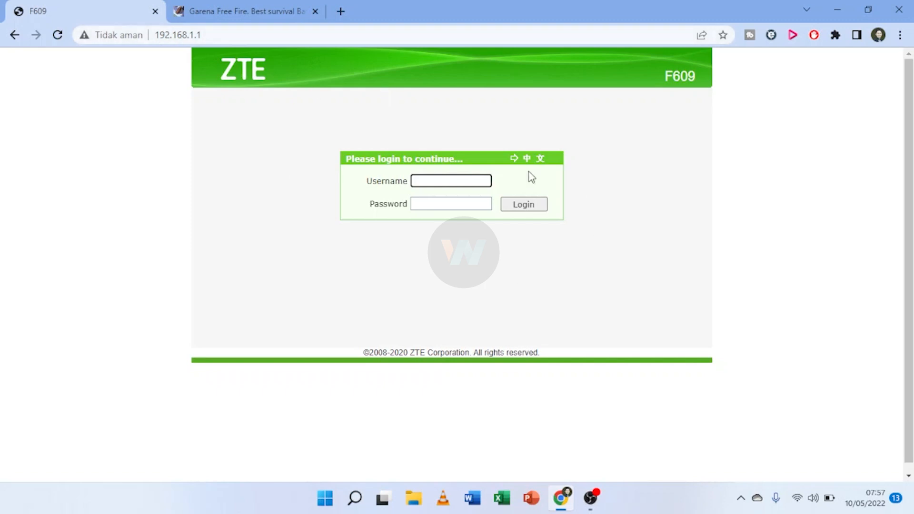
pyautogui.click(800, 500)
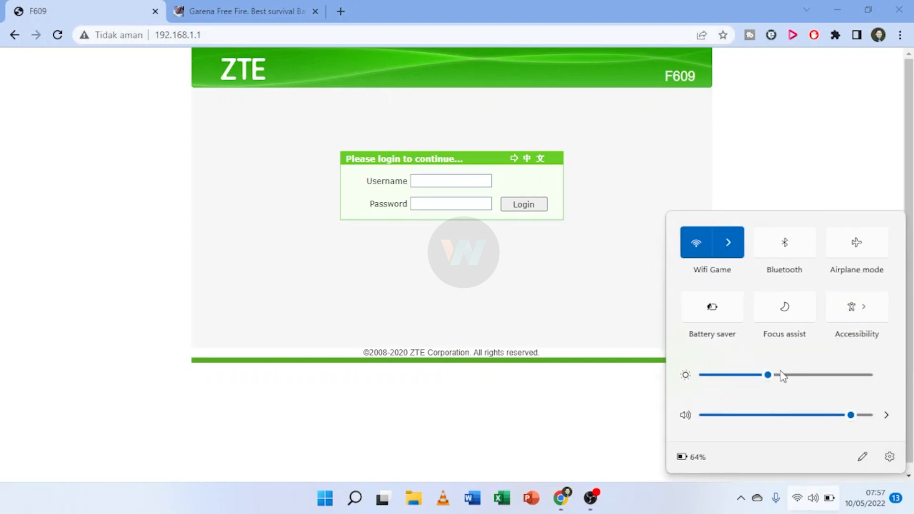
# Check that the PC is connected to Wifi Game, then close the Wi-Fi flyout.
pyautogui.click(737, 248)
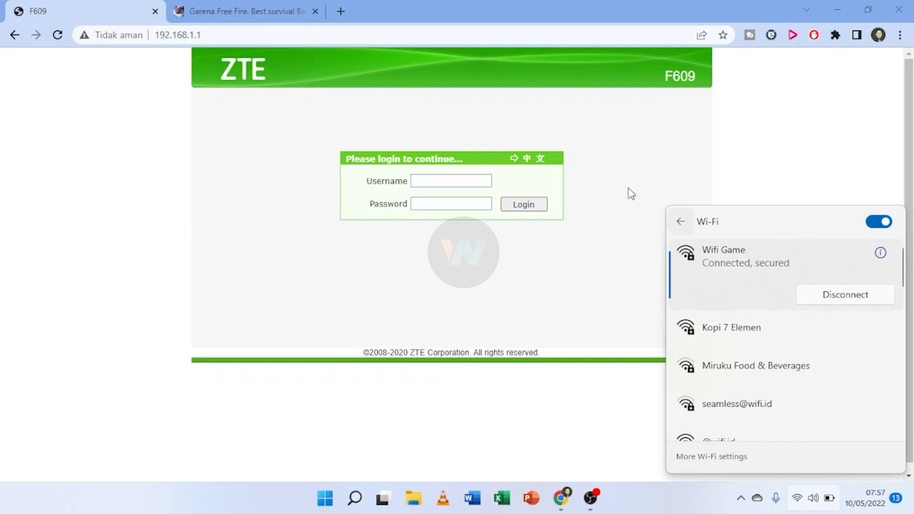
pyautogui.click(227, 36)
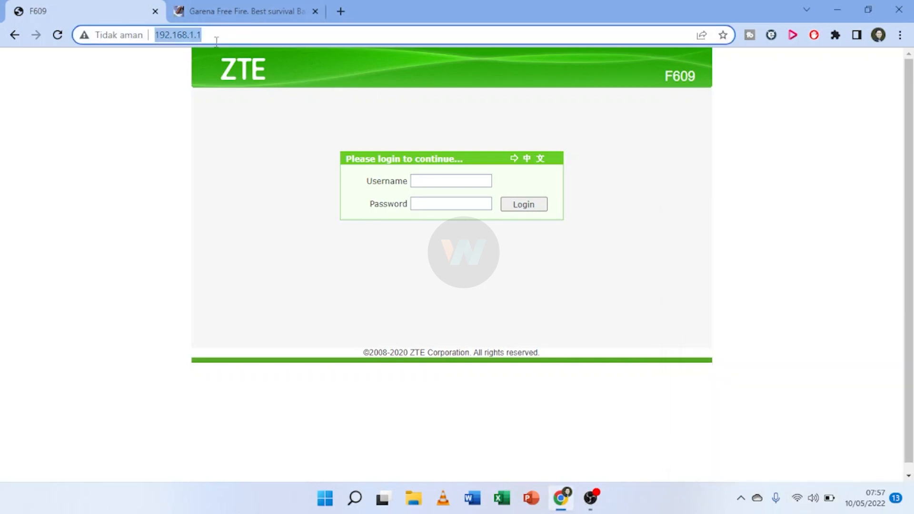
# Reload 192.168.1.1 and log in with the saved administrator username and the router password.
pyautogui.click(217, 42)
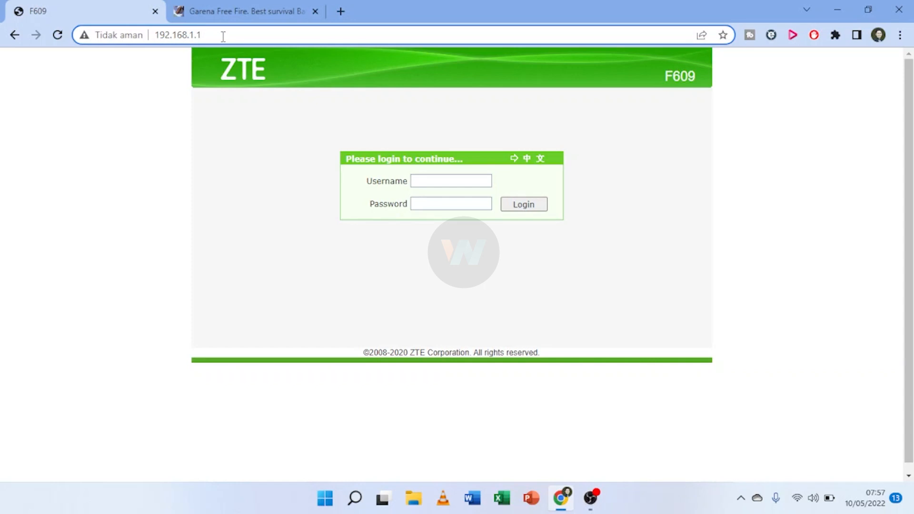
pyautogui.press('Return')
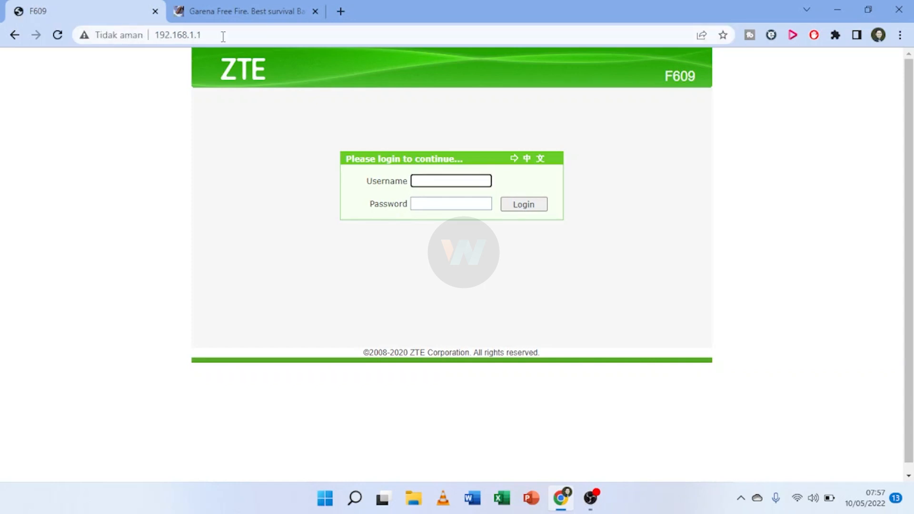
pyautogui.click(432, 181)
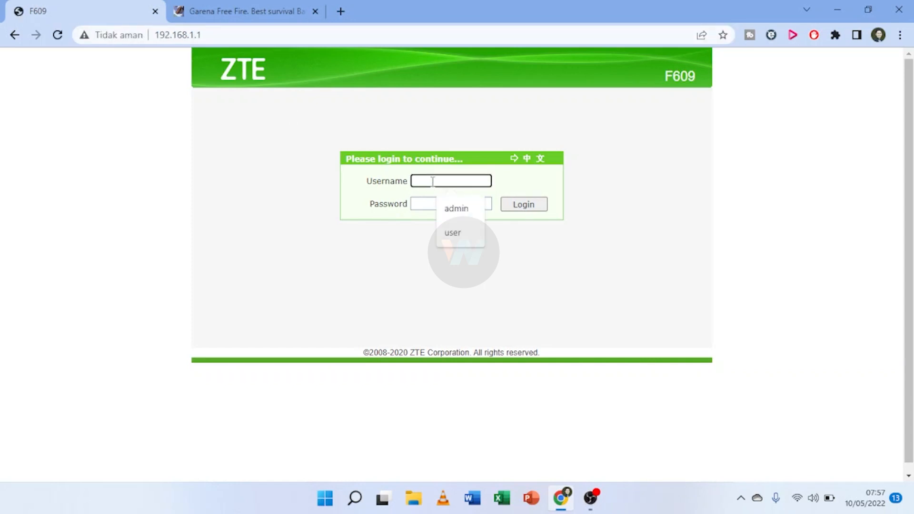
pyautogui.click(463, 210)
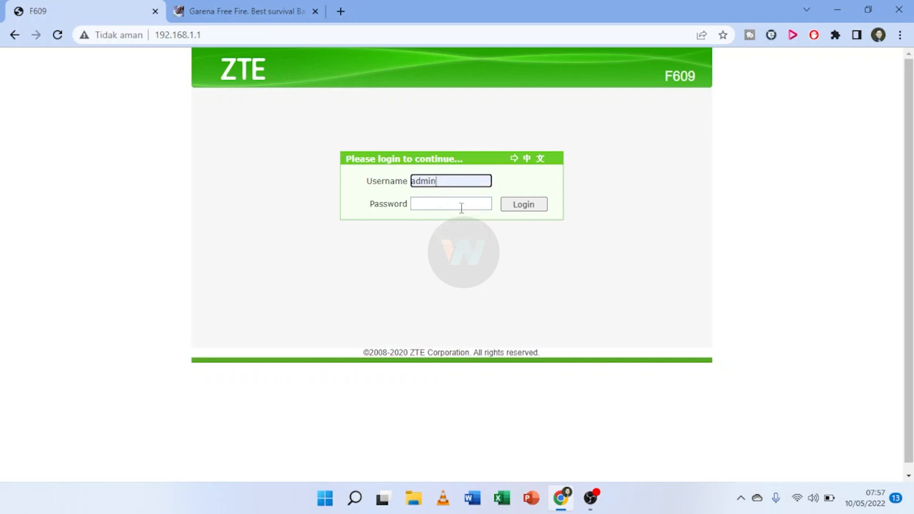
pyautogui.click(430, 206)
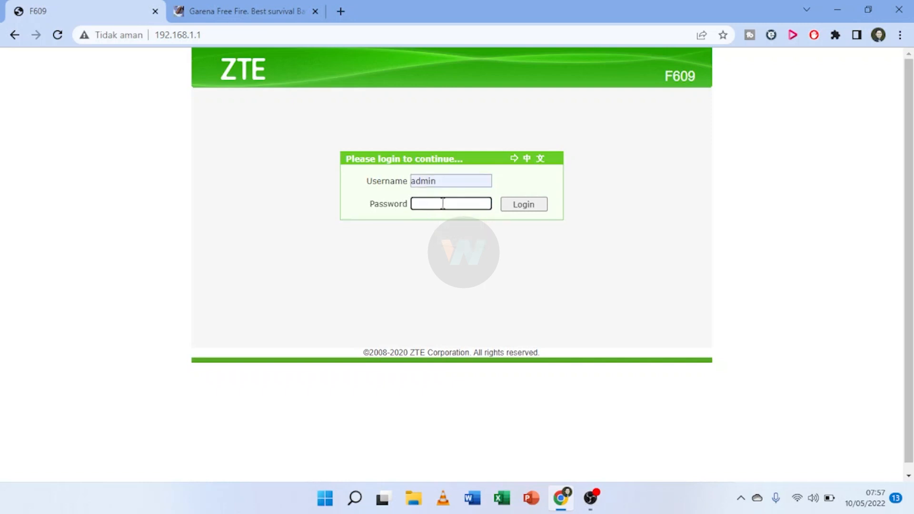
pyautogui.write('Tel')
pyautogui.click(524, 205)
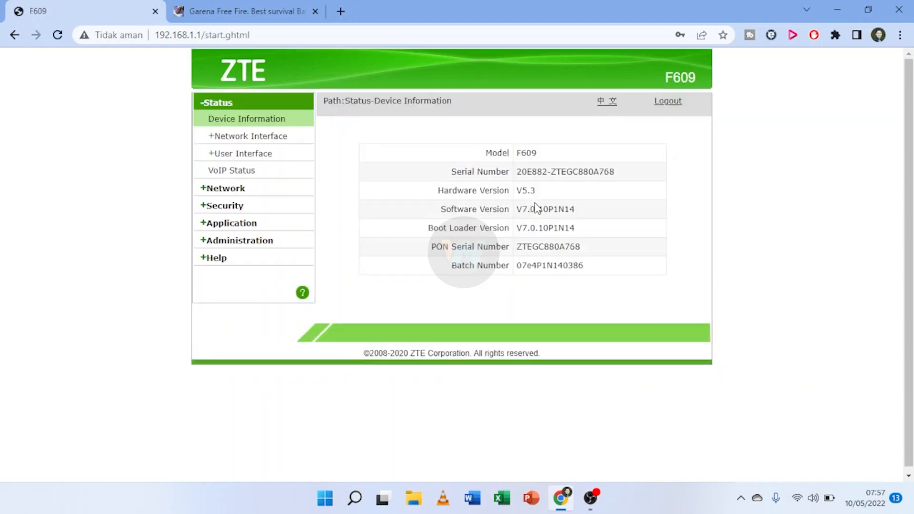
pyautogui.click(355, 499)
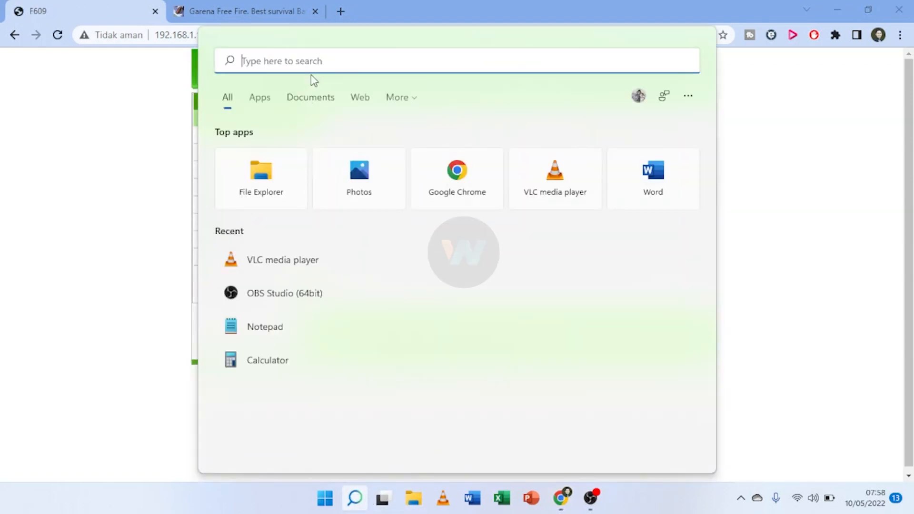
# Note the router's login username and password on two lines in a new Notepad note, then minimize it.
pyautogui.write('note')
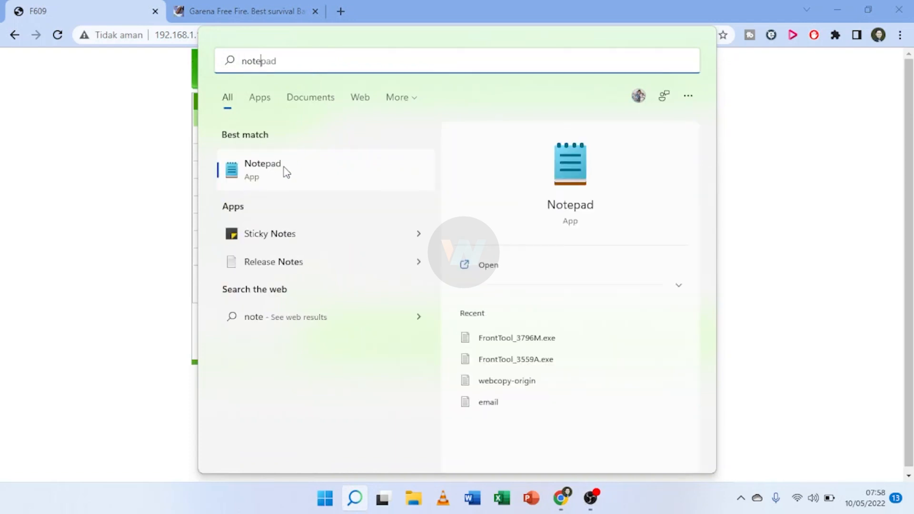
pyautogui.click(286, 172)
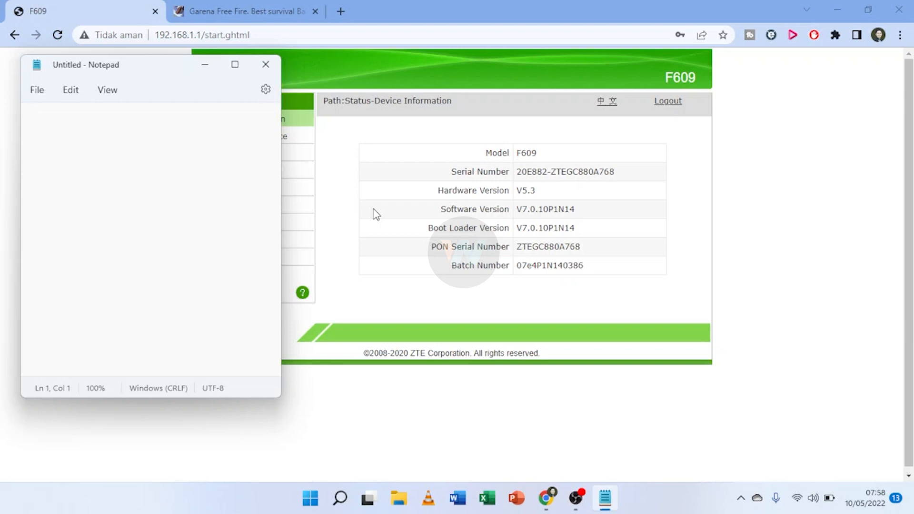
pyautogui.write('username : ')
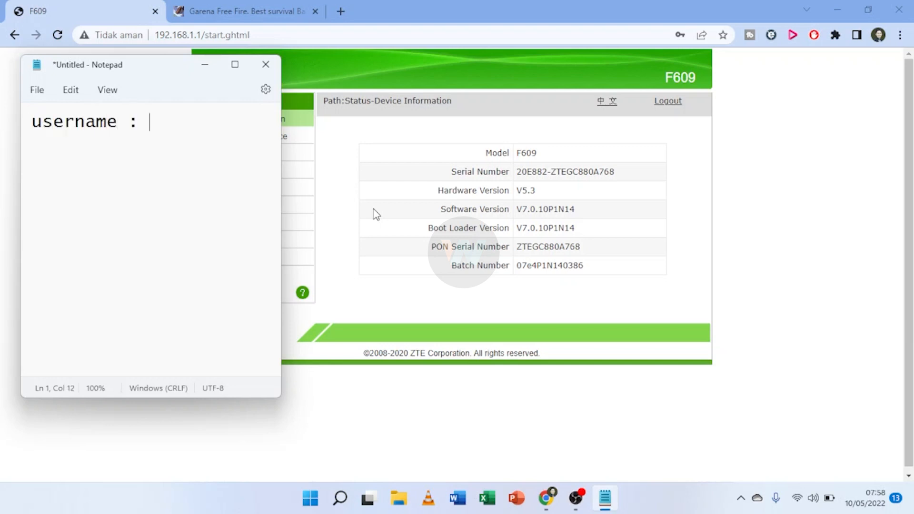
pyautogui.write('admin')
pyautogui.press('Return')
pyautogui.write('pas')
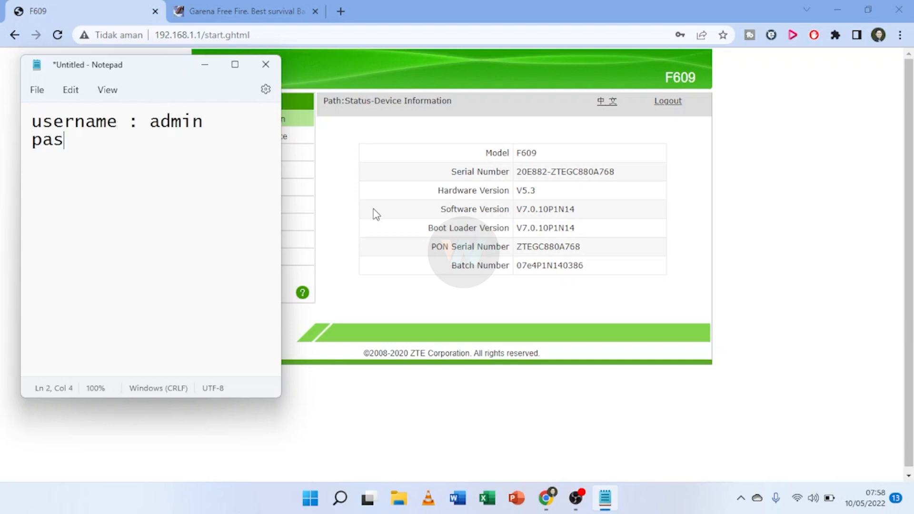
pyautogui.write('sword ;')
pyautogui.press('BackSpace')
pyautogui.write(': T')
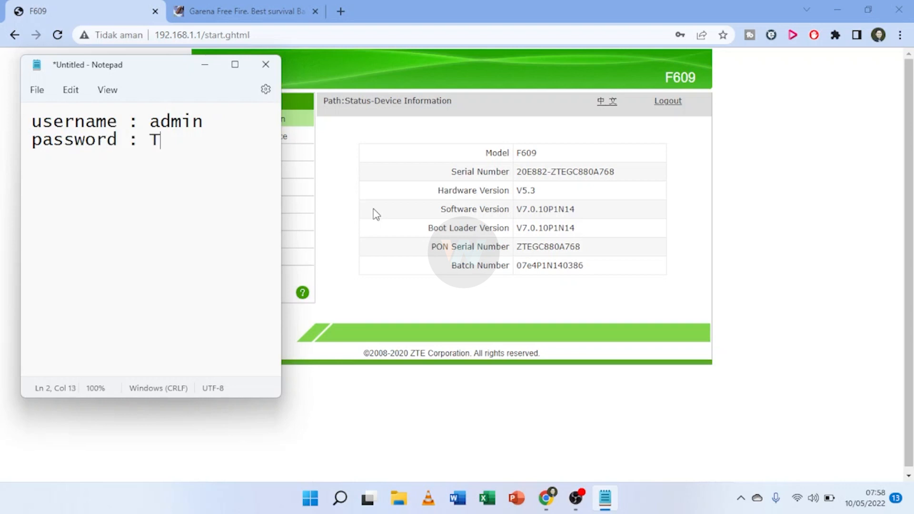
pyautogui.write('elkomdso123')
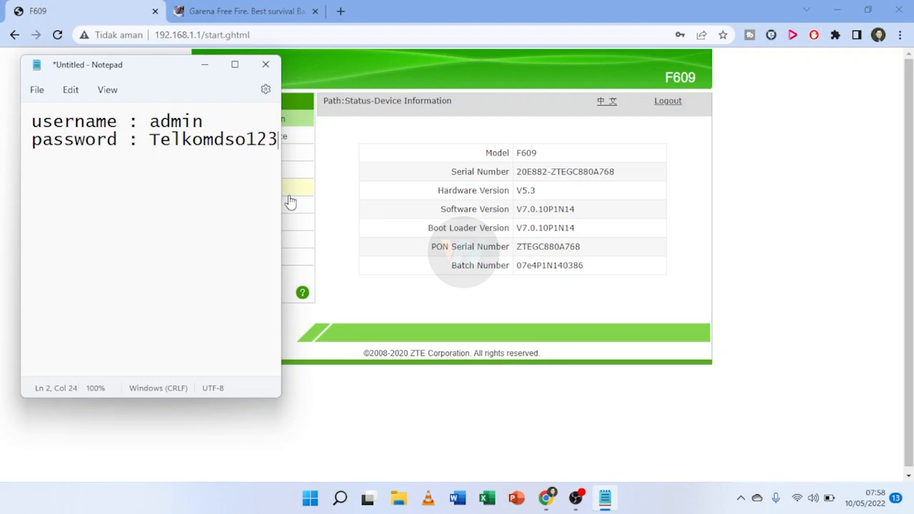
pyautogui.moveTo(283, 192); pyautogui.dragTo(300, 192)
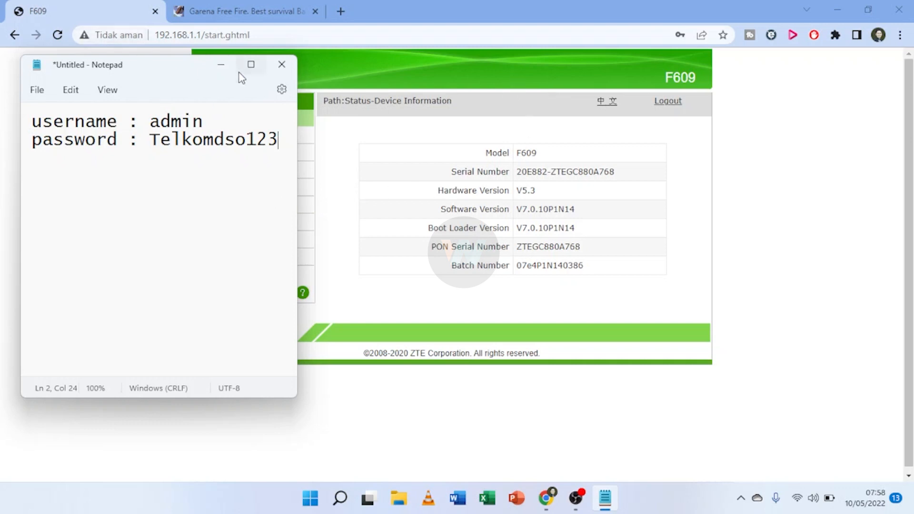
pyautogui.click(221, 65)
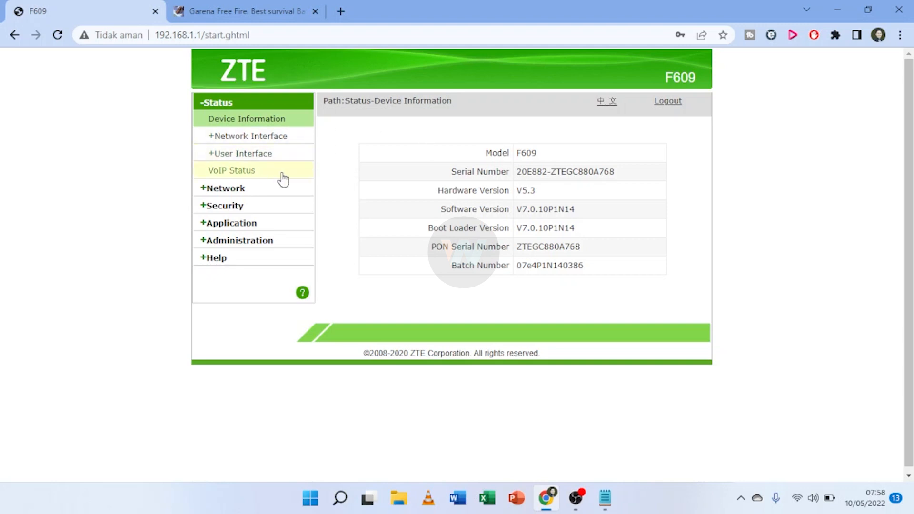
# Go to Network > WLAN > Basic in the router's admin page.
pyautogui.click(233, 191)
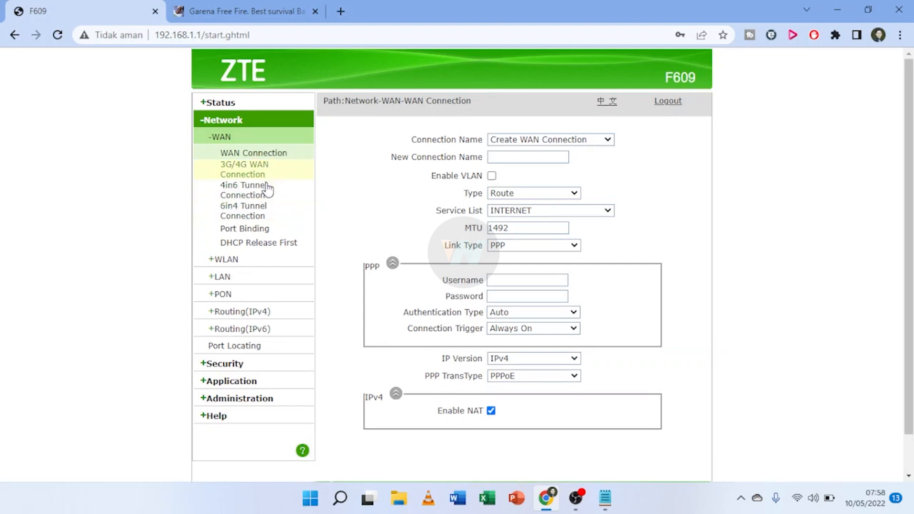
pyautogui.click(226, 265)
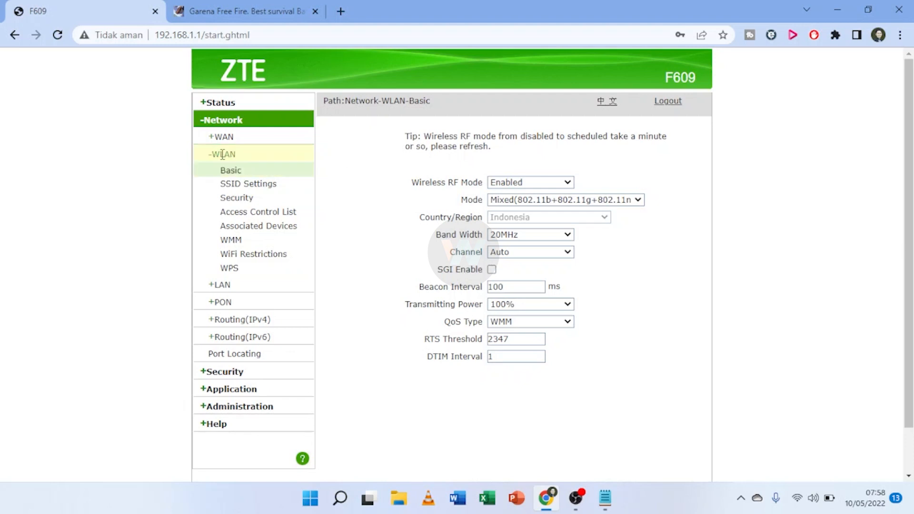
# Keep Wireless RF Mode Enabled, set mode to IEEE 802.11n Only and band width to 40MHz.
pyautogui.click(568, 182)
pyautogui.click(571, 186)
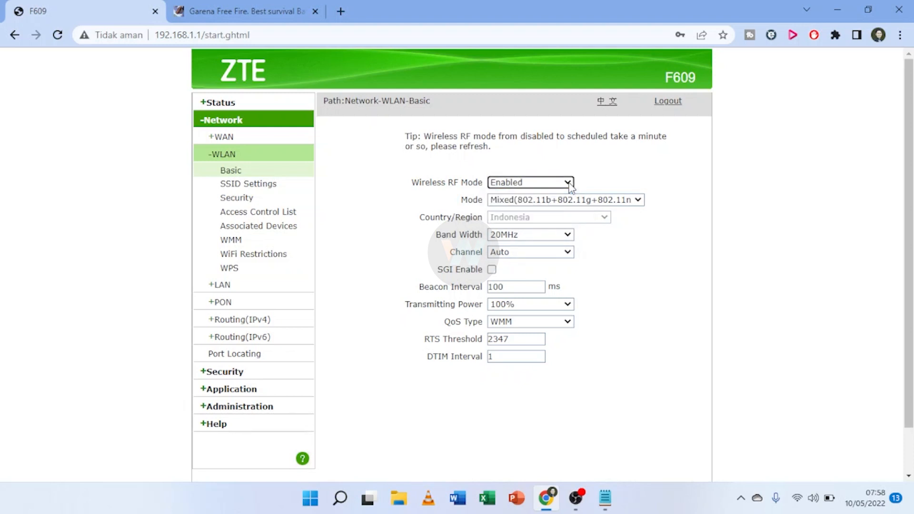
pyautogui.click(637, 200)
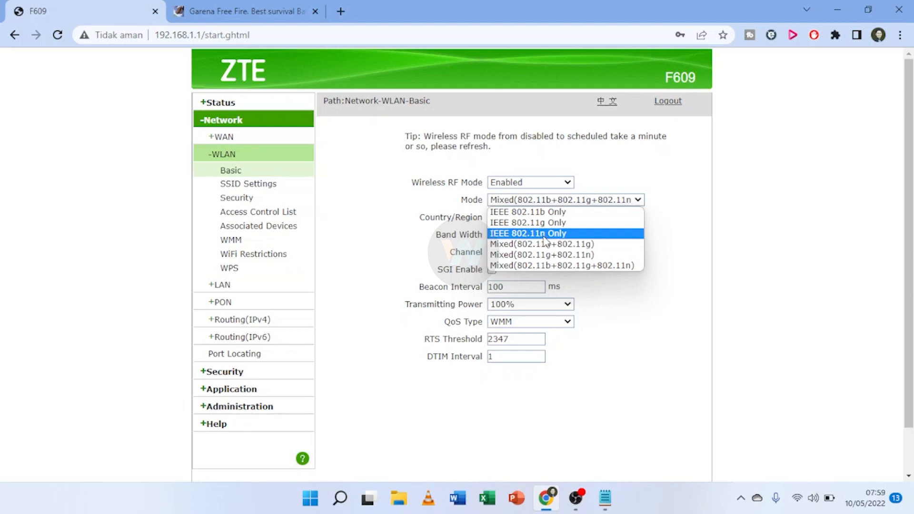
pyautogui.click(569, 233)
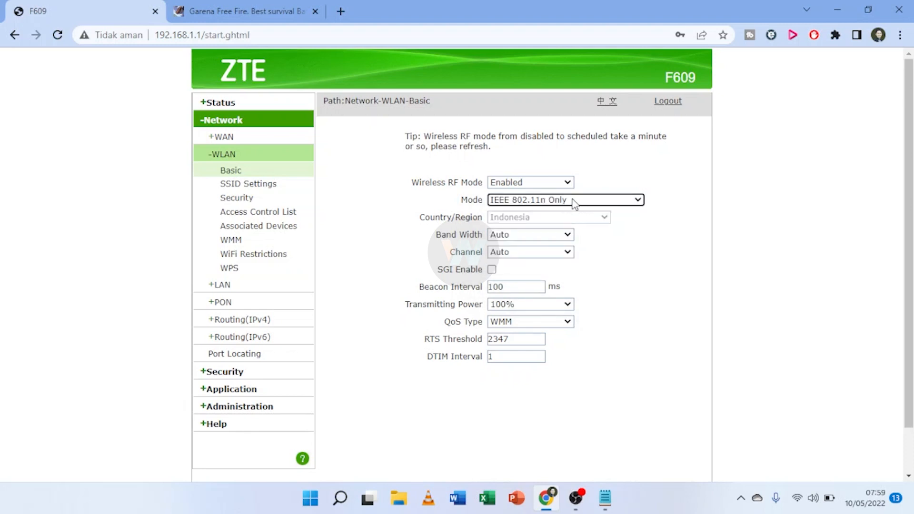
pyautogui.click(565, 236)
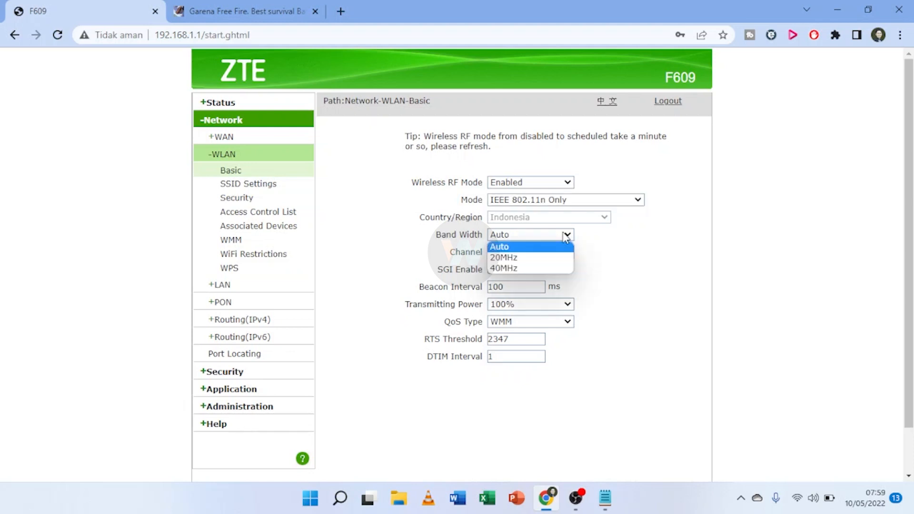
pyautogui.click(553, 268)
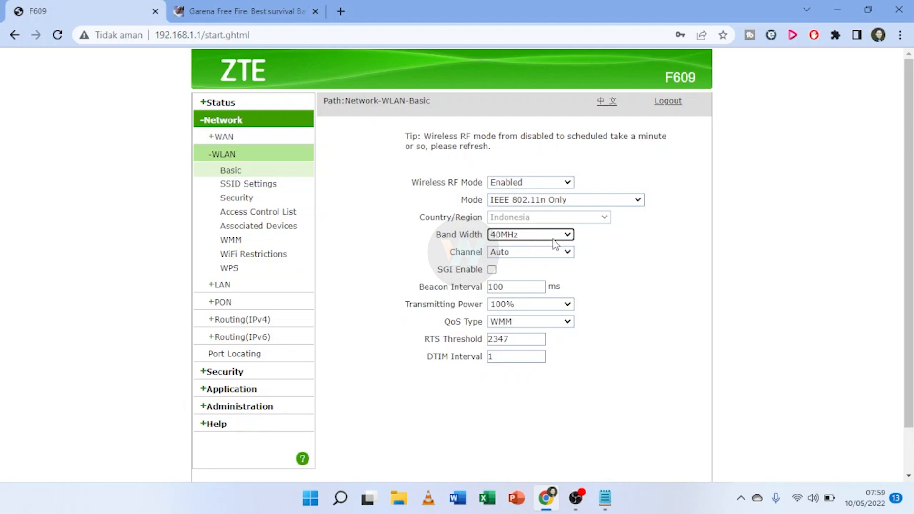
# Set channel 11 (external channel Lower), 80% transmitting power, WMM QoS, and submit.
pyautogui.click(541, 254)
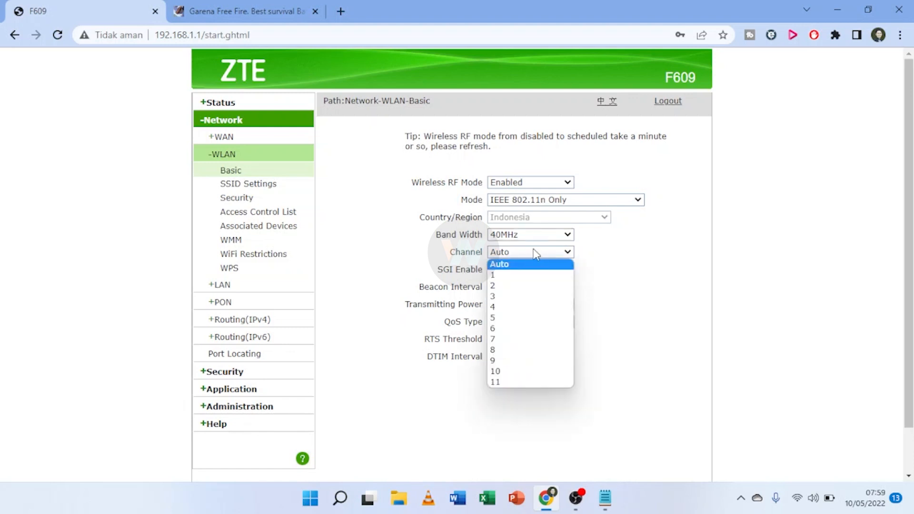
pyautogui.click(511, 383)
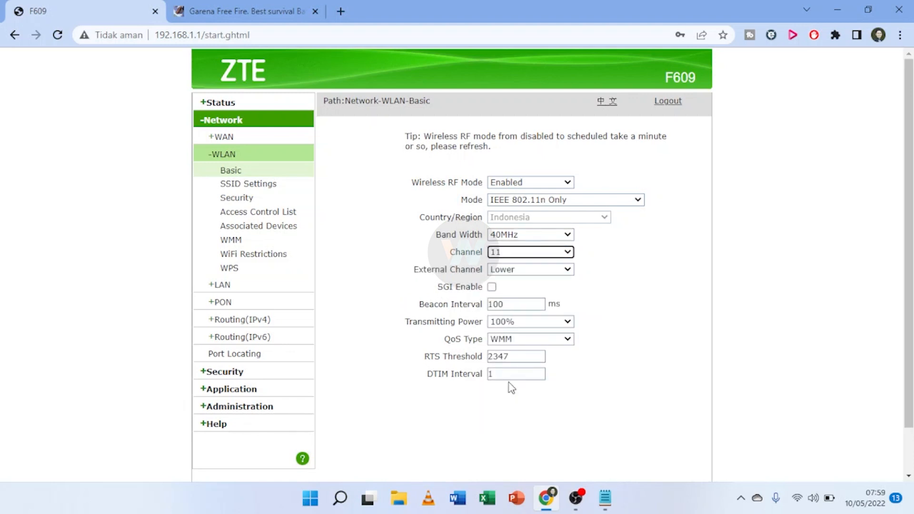
pyautogui.click(561, 271)
pyautogui.click(561, 270)
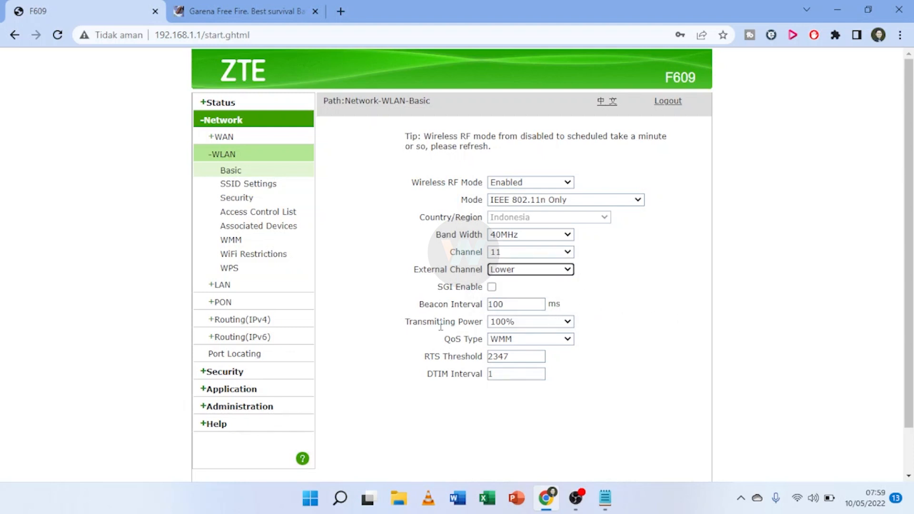
pyautogui.click(568, 323)
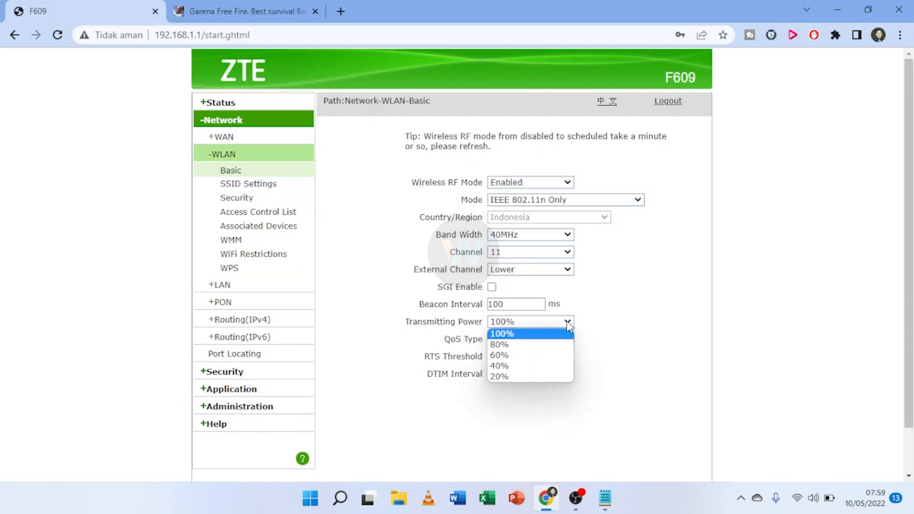
pyautogui.click(557, 350)
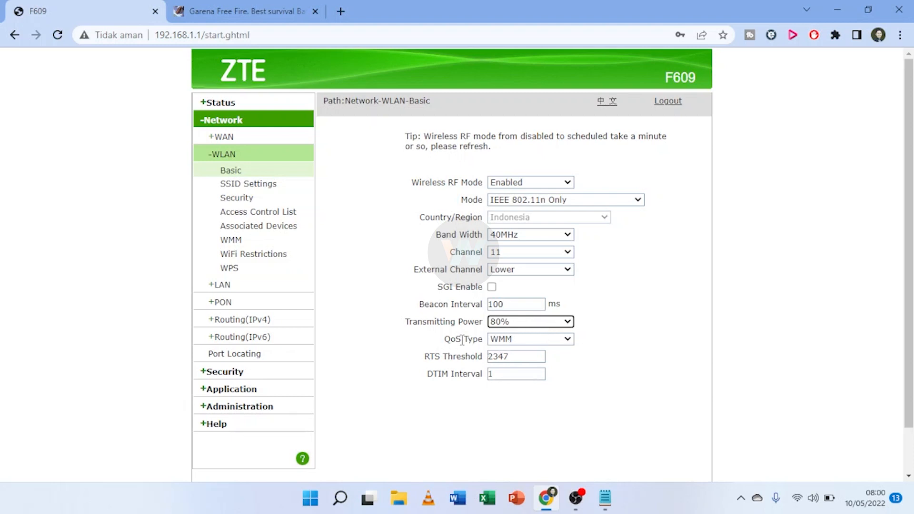
pyautogui.click(561, 339)
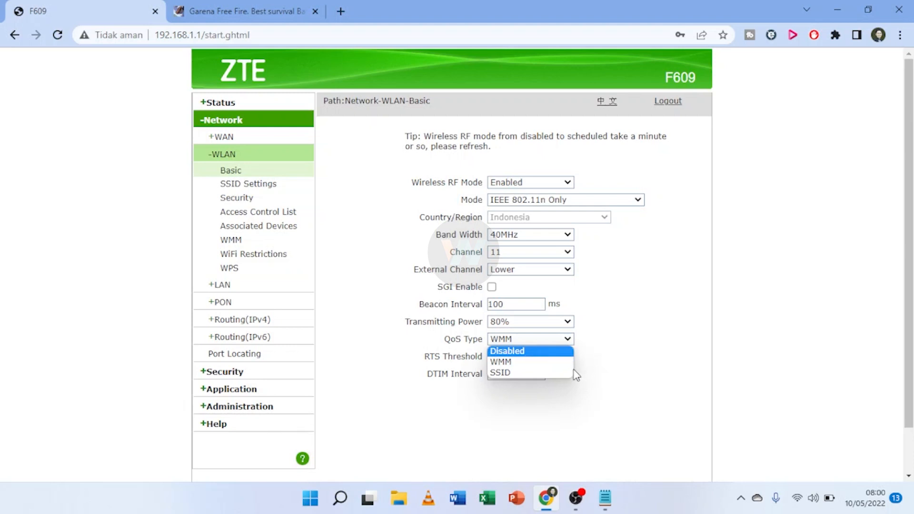
pyautogui.click(536, 364)
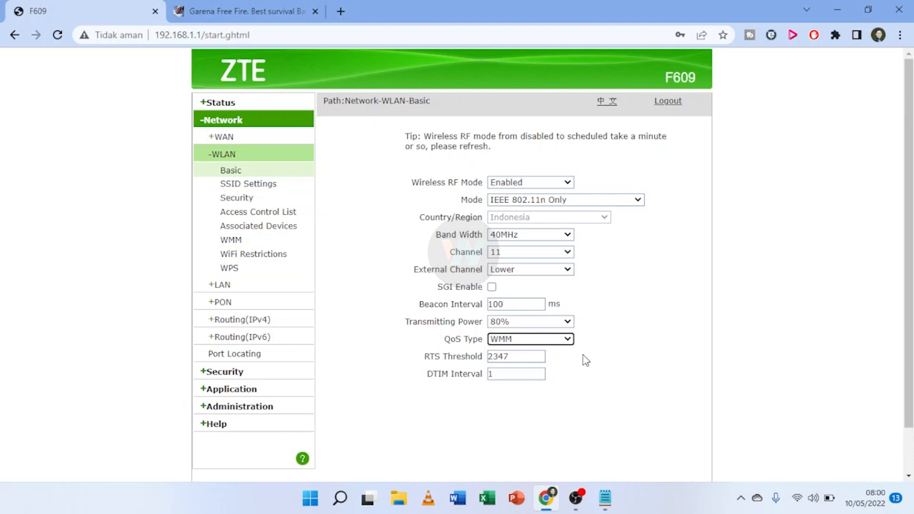
pyautogui.scroll(-2, 612, 329)
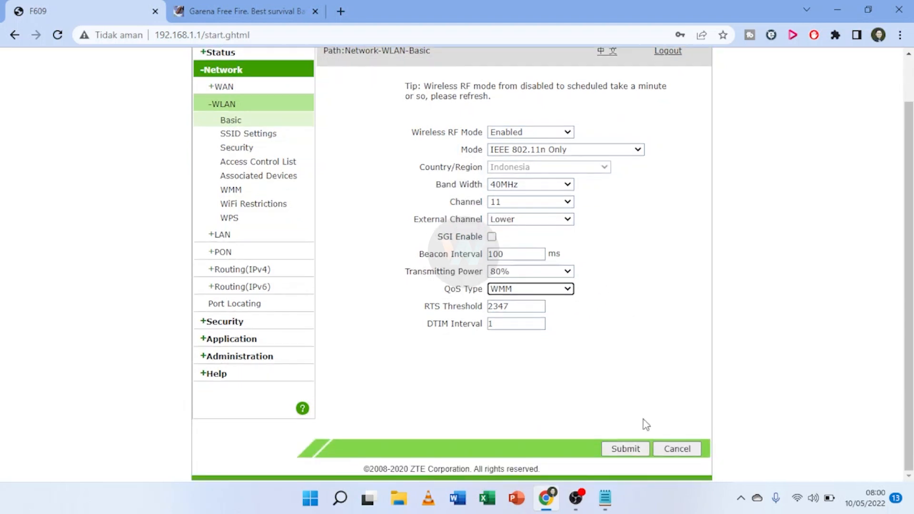
pyautogui.click(627, 450)
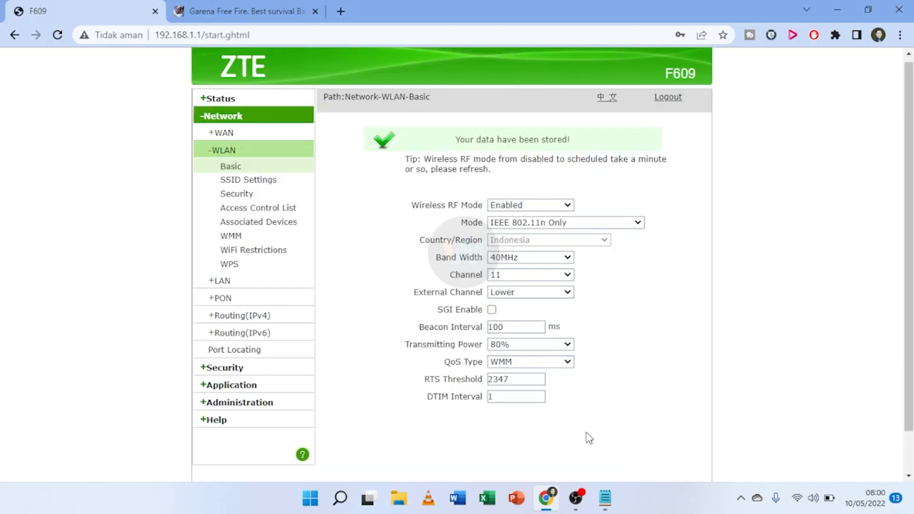
pyautogui.click(252, 164)
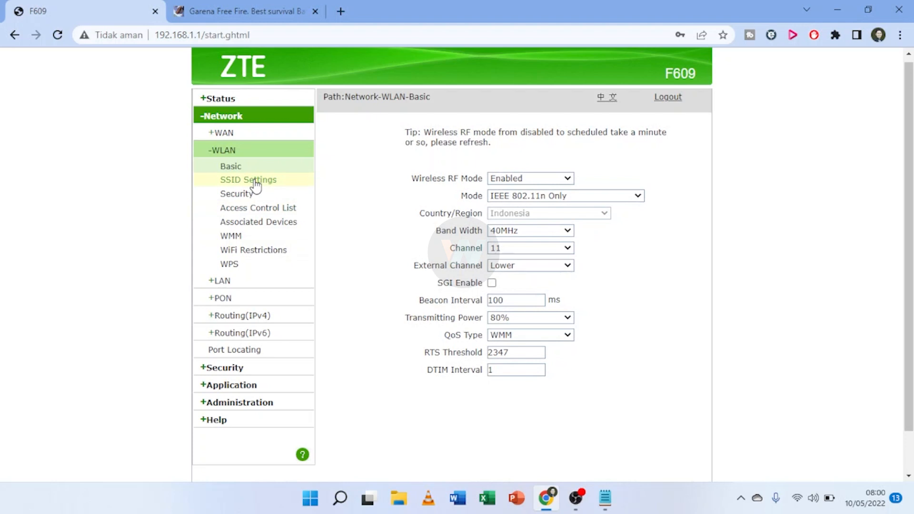
# Load the SSID1 settings page and check the SSID name Wifi Game.
pyautogui.click(255, 180)
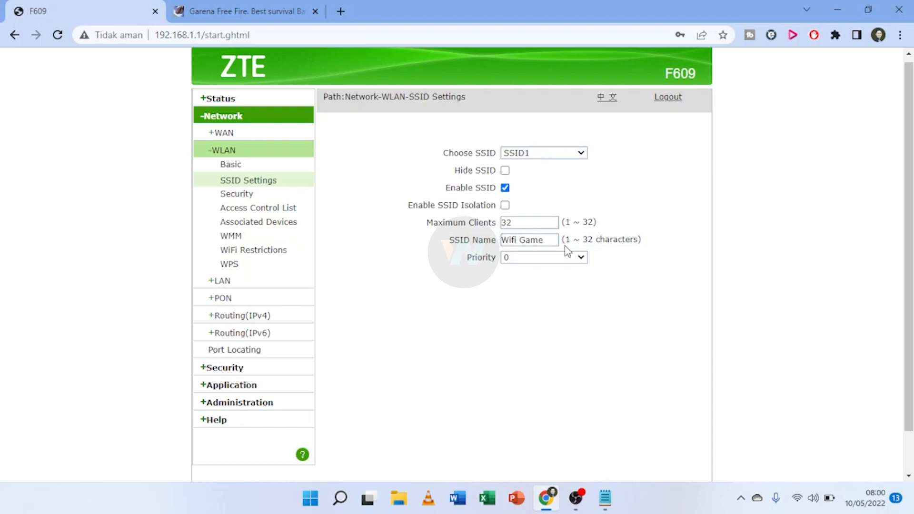
pyautogui.click(503, 239)
pyautogui.moveTo(551, 239); pyautogui.dragTo(501, 240)
pyautogui.click(591, 330)
# Change Maximum Clients from 32 to 5, set priority 5, and submit.
pyautogui.moveTo(428, 223); pyautogui.dragTo(504, 231)
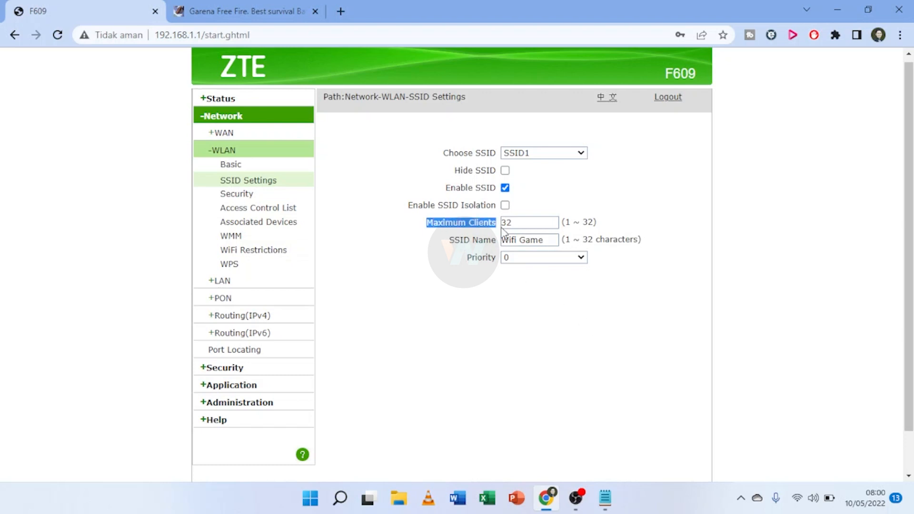
pyautogui.click(523, 224)
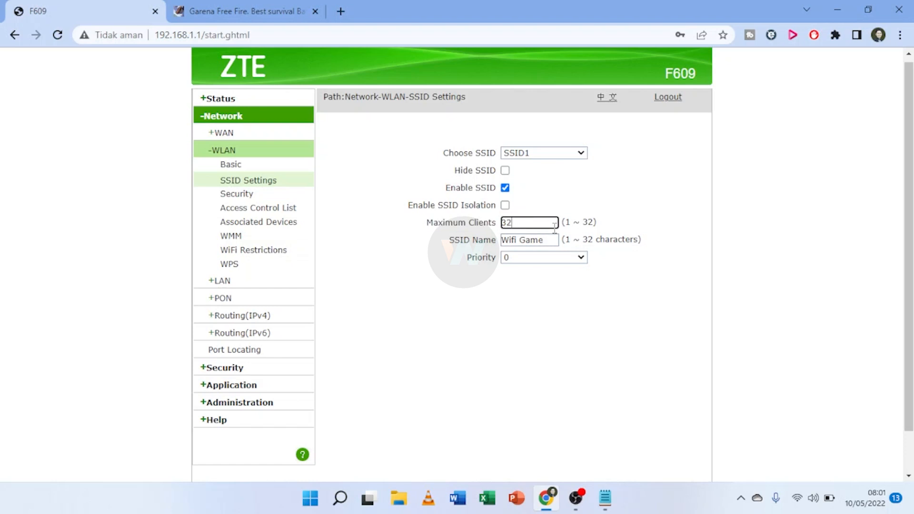
pyautogui.press('BackSpace')
pyautogui.press('BackSpace')
pyautogui.write('1')
pyautogui.click(564, 260)
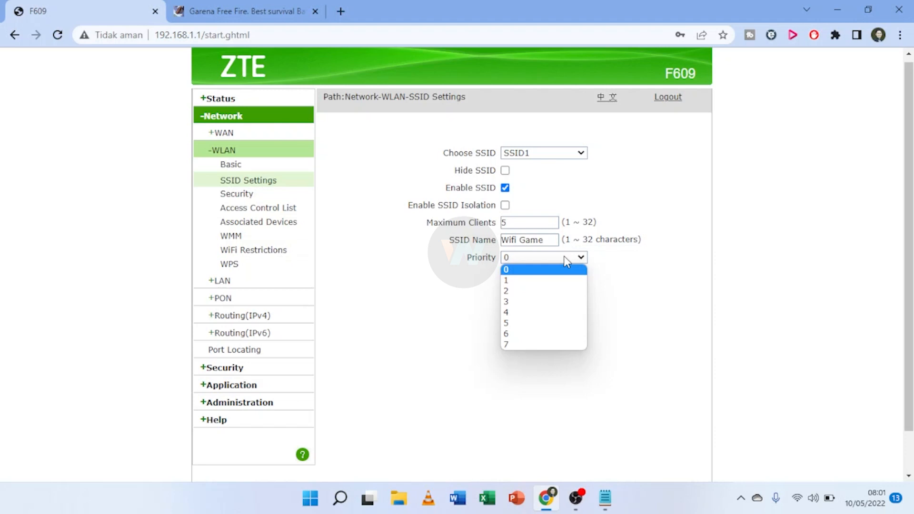
pyautogui.click(527, 324)
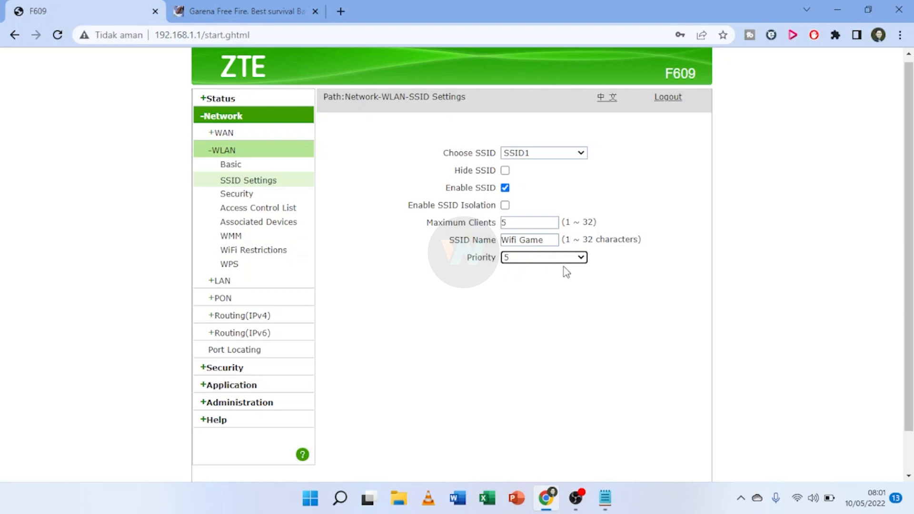
pyautogui.scroll(-1, 524, 269)
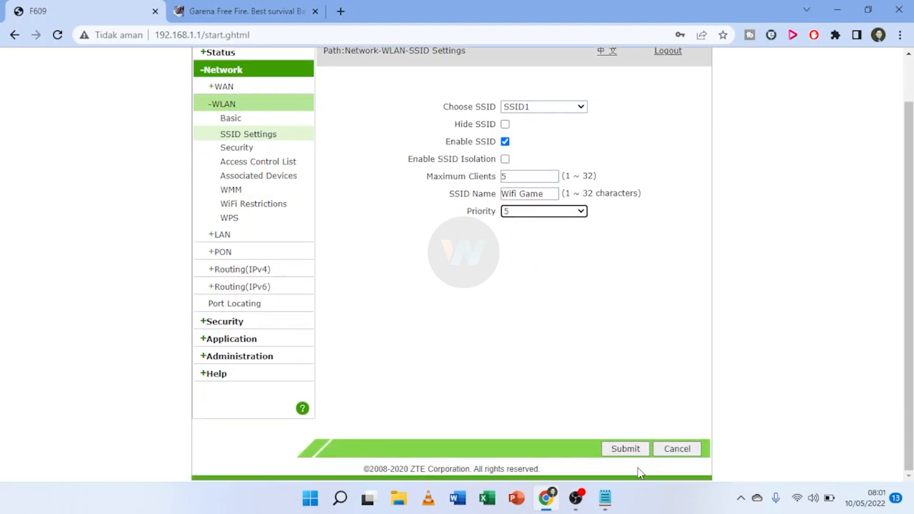
pyautogui.click(625, 449)
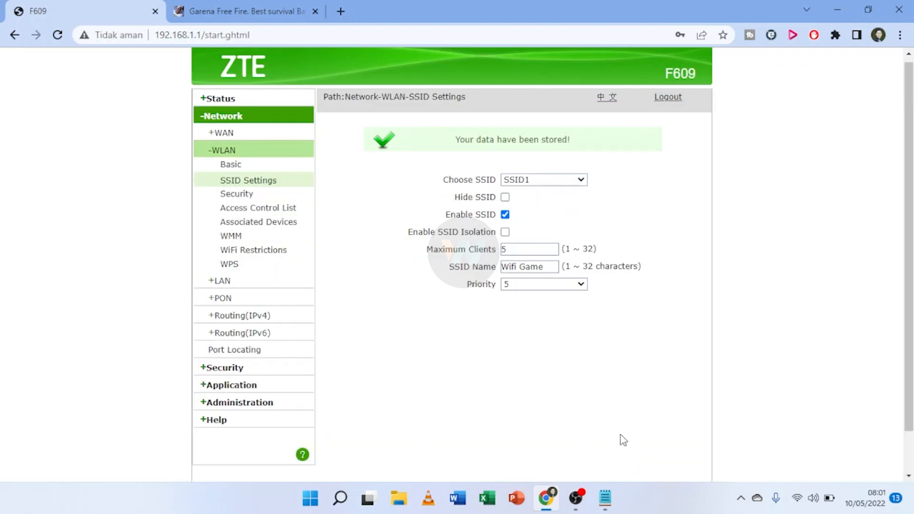
# Disable anti-hacking protection, set the firewall level to Off, and submit.
pyautogui.click(246, 195)
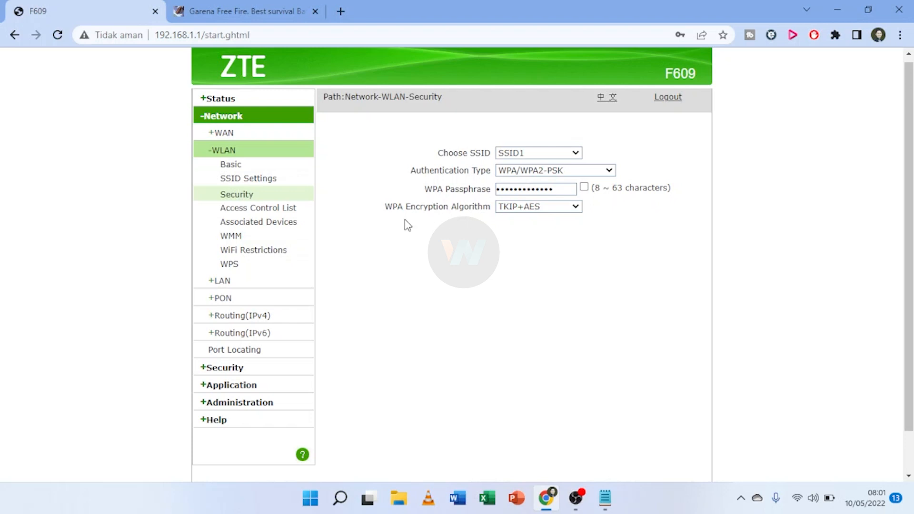
pyautogui.click(233, 371)
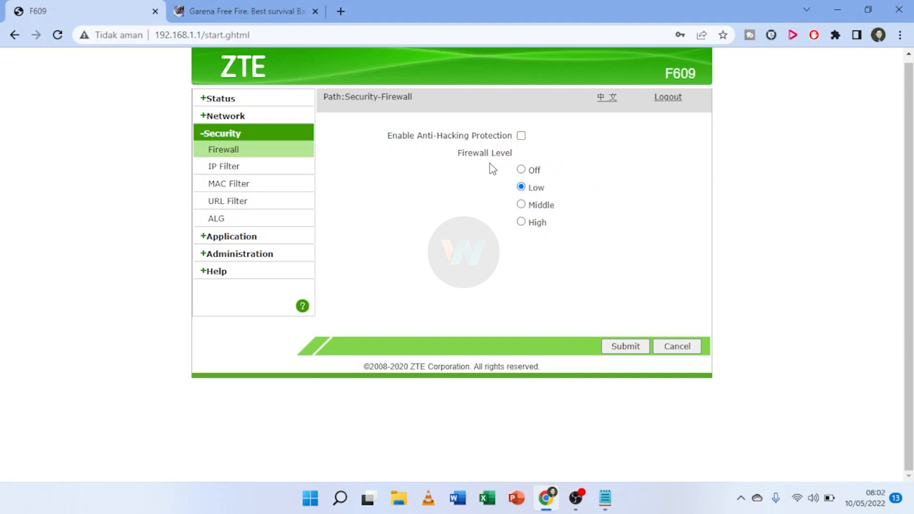
pyautogui.click(521, 170)
pyautogui.click(522, 136)
pyautogui.click(521, 187)
pyautogui.click(521, 170)
pyautogui.click(626, 351)
# Open the LAN DHCP Server settings and leave Assign IspDNS unchecked.
pyautogui.click(226, 117)
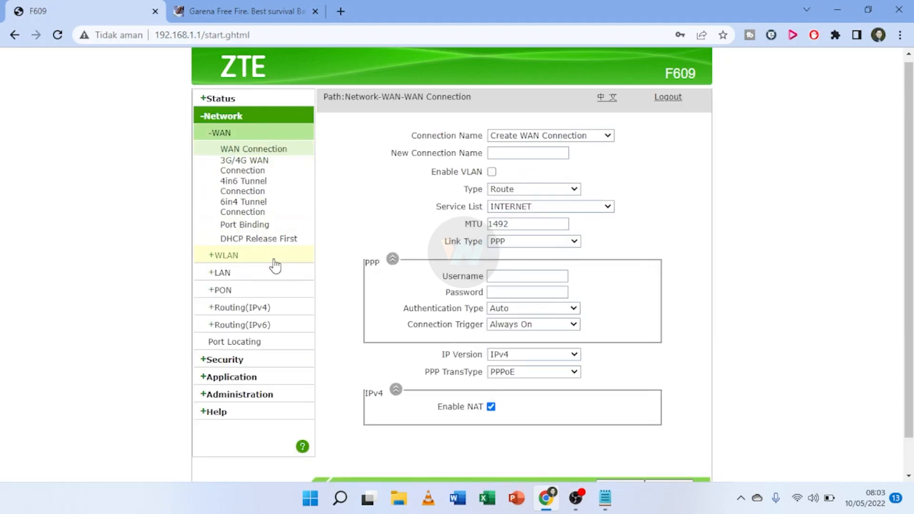
pyautogui.click(222, 273)
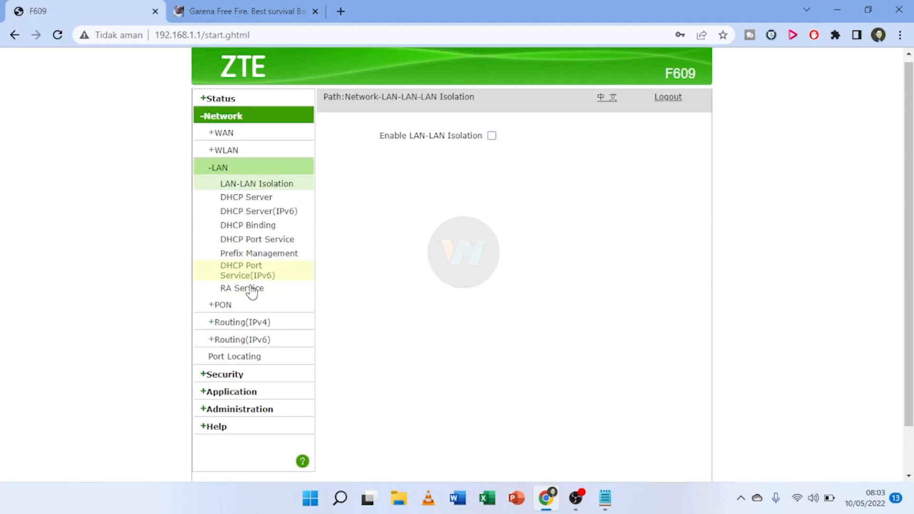
pyautogui.click(257, 199)
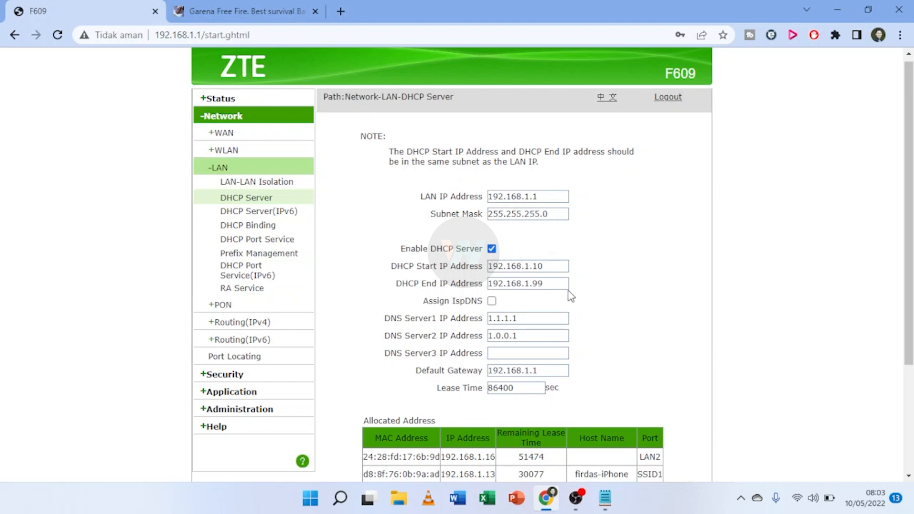
pyautogui.scroll(-1, 521, 289)
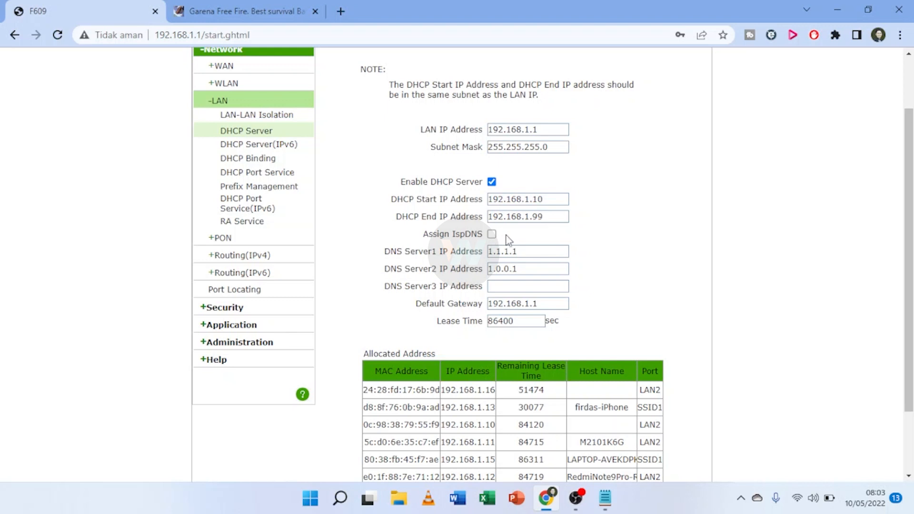
pyautogui.click(492, 235)
# Confirm DNS servers 1.1.1.1 and 1.0.0.1 and submit the DHCP server settings.
pyautogui.moveTo(528, 253); pyautogui.dragTo(465, 266)
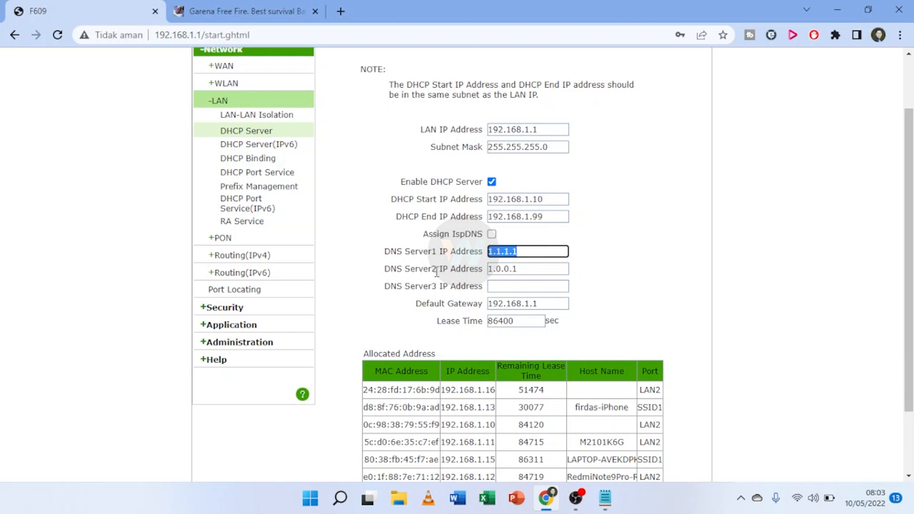
pyautogui.click(495, 270)
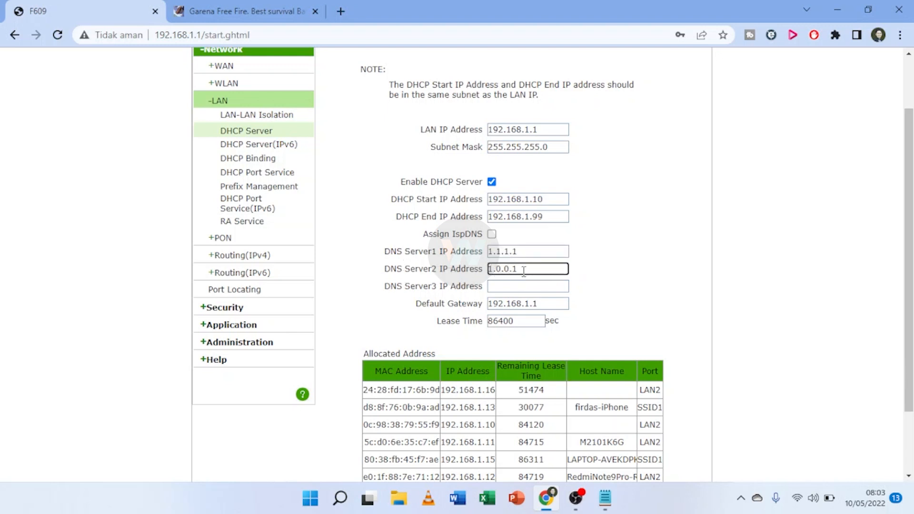
pyautogui.click(527, 253)
pyautogui.click(532, 267)
pyautogui.click(531, 255)
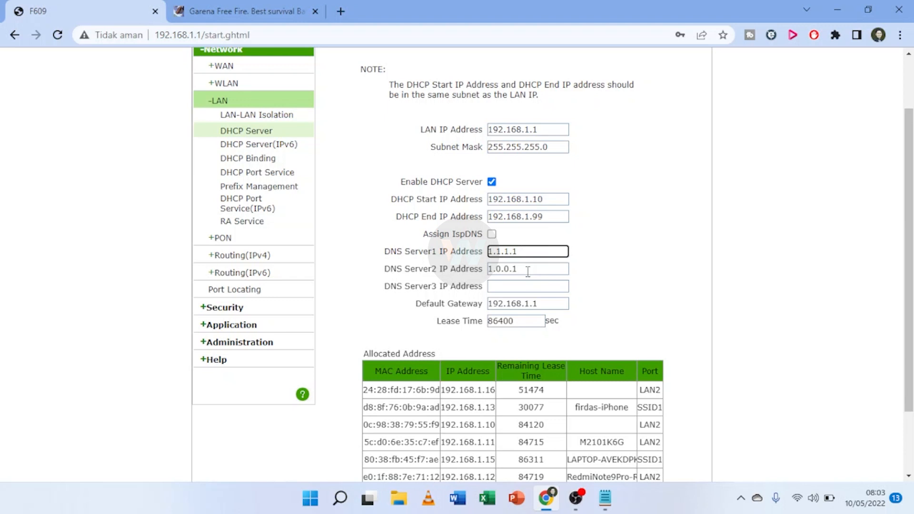
pyautogui.click(529, 270)
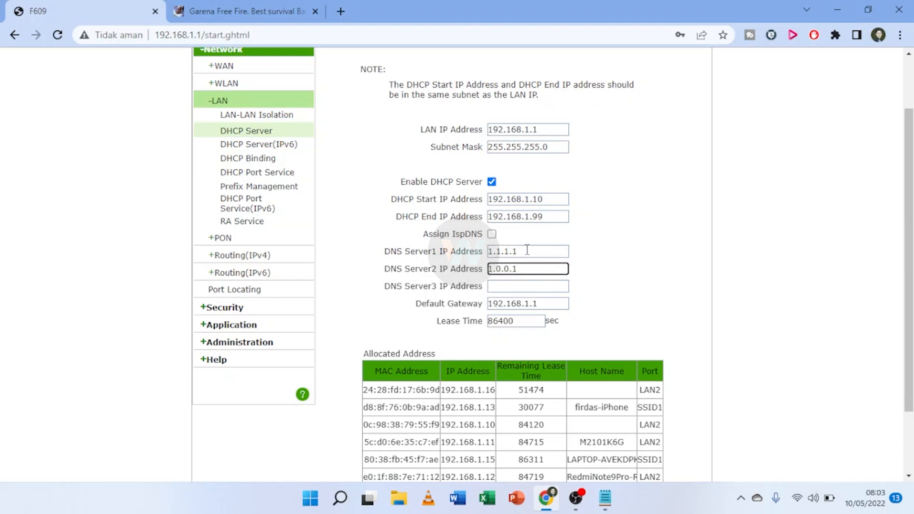
pyautogui.click(527, 252)
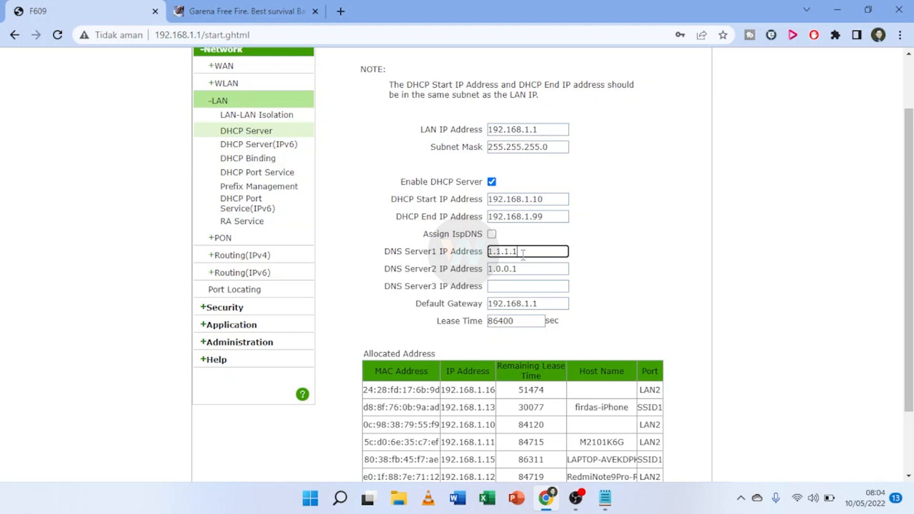
pyautogui.click(537, 278)
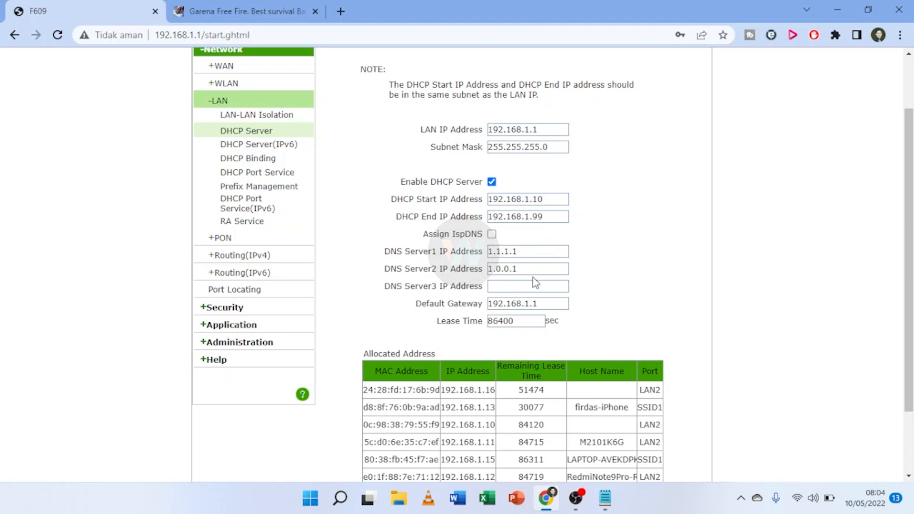
pyautogui.scroll(-2, 518, 284)
pyautogui.click(622, 453)
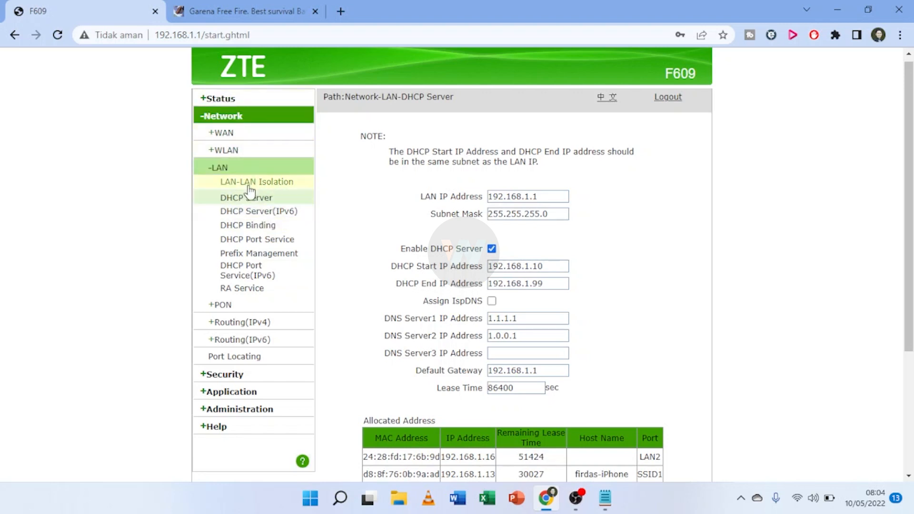
# On the WLAN Basic page, try QoS type SSID, then set it back to WMM.
pyautogui.click(236, 153)
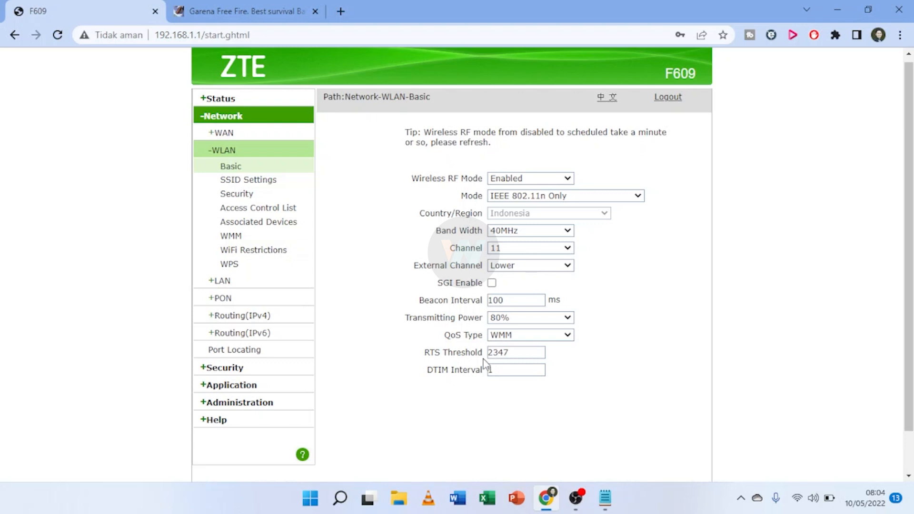
pyautogui.click(492, 336)
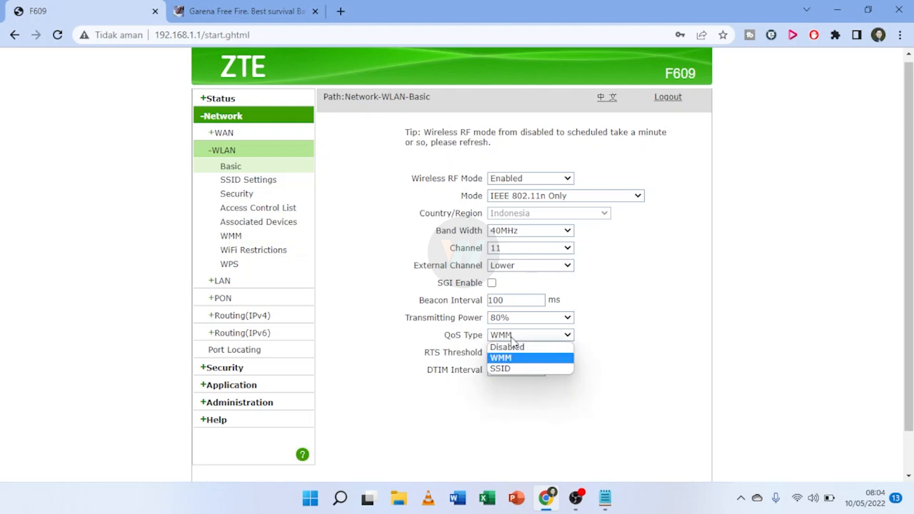
pyautogui.click(526, 367)
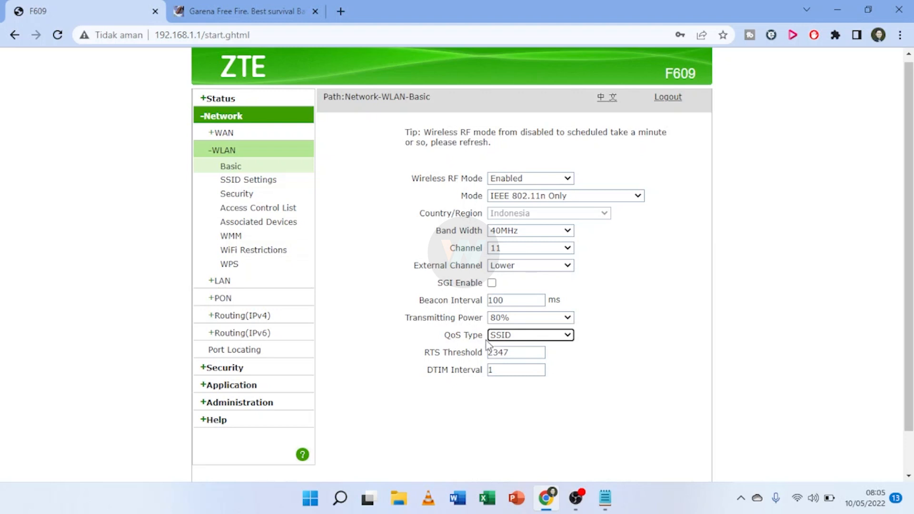
pyautogui.click(568, 335)
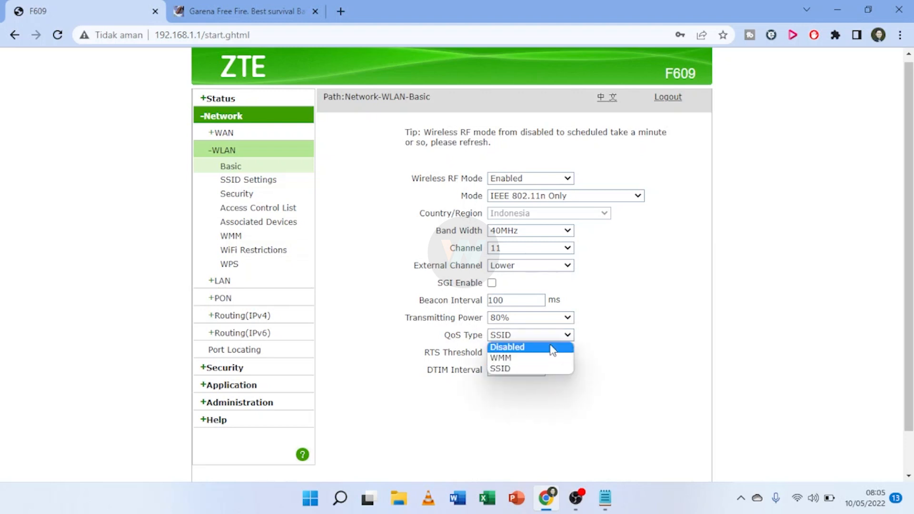
pyautogui.click(546, 357)
pyautogui.click(637, 363)
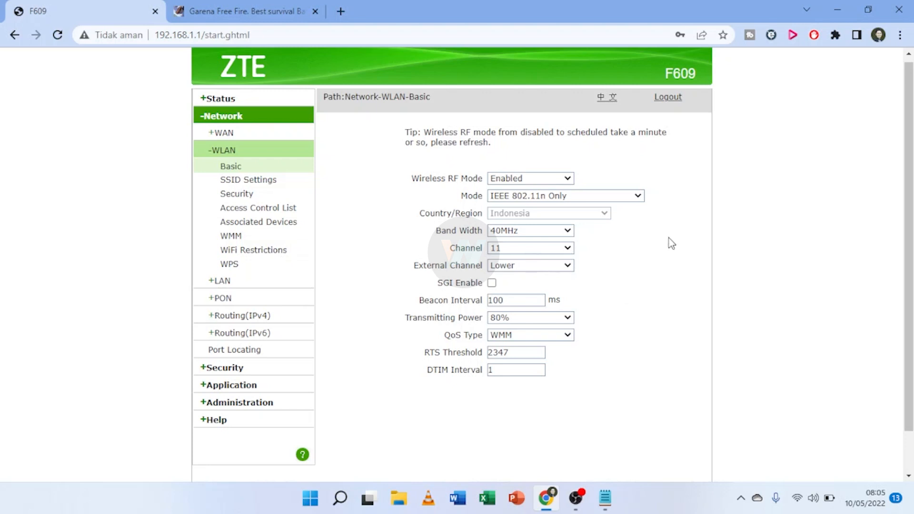
pyautogui.scroll(-1, 646, 353)
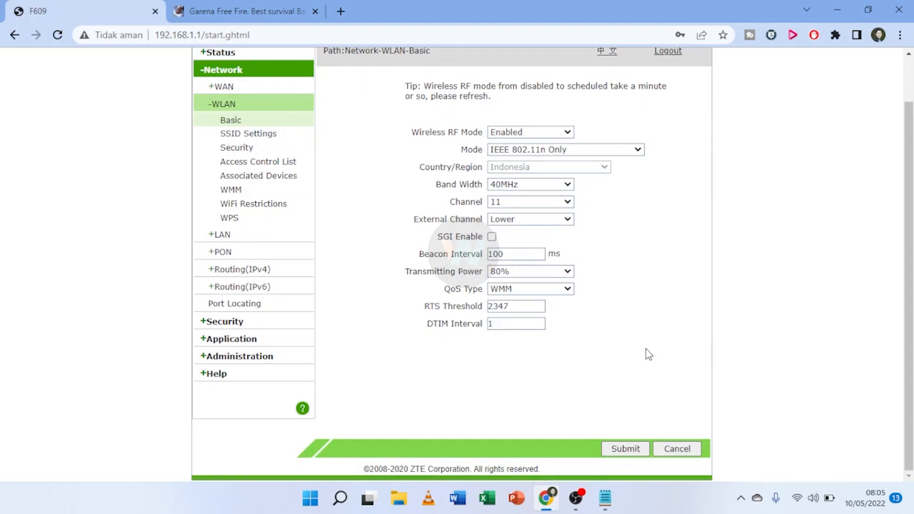
pyautogui.scroll(1, 647, 355)
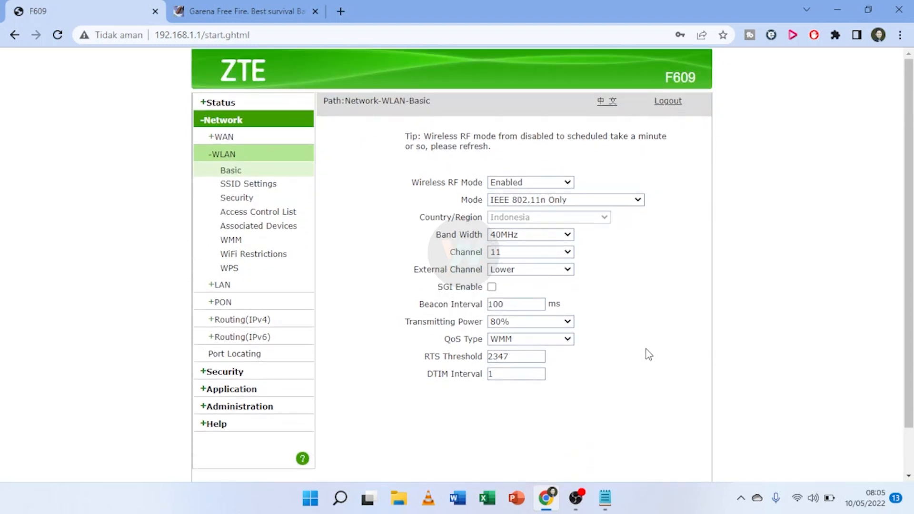